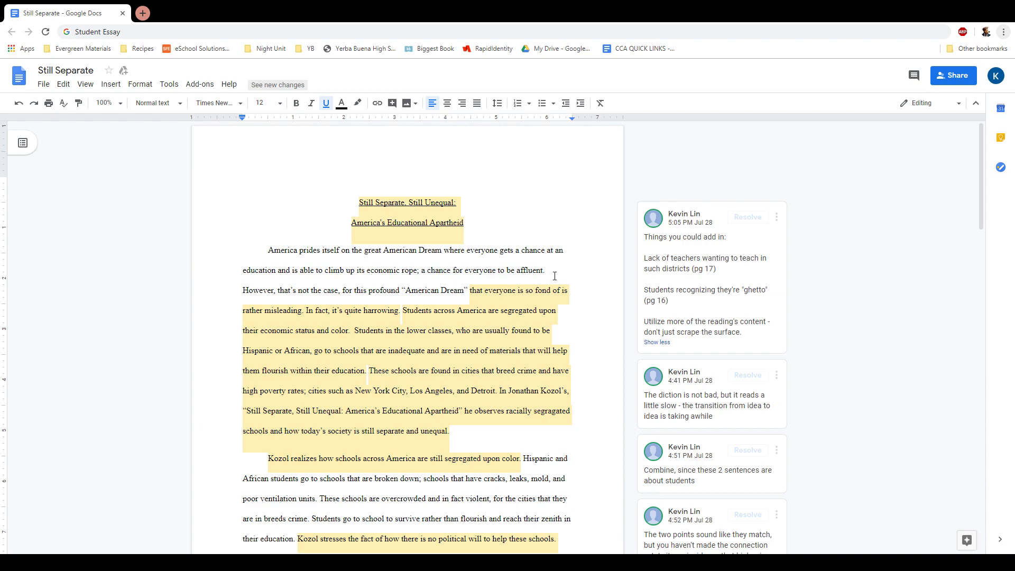
Place the cursor after 'rope', then select the sentence beginning 'However, that's not the case'.
{"action": "left_click", "coordinate": [418, 273]}
{"action": "type", "text": ";"}
{"action": "mouse_move", "coordinate": [241, 289]}
{"action": "left_mouse_down"}
{"action": "mouse_move", "coordinate": [526, 294]}
{"action": "mouse_move", "coordinate": [305, 314]}
{"action": "left_mouse_up"}
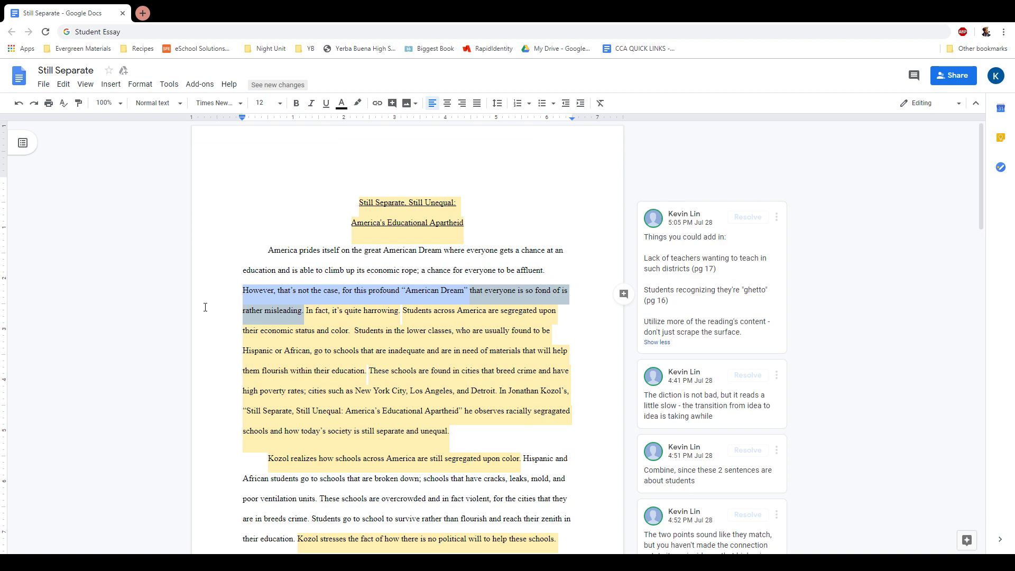
Deselect the text to show the 4:51 PM 'Combine' reviewer comment.
{"action": "left_click", "coordinate": [307, 310]}
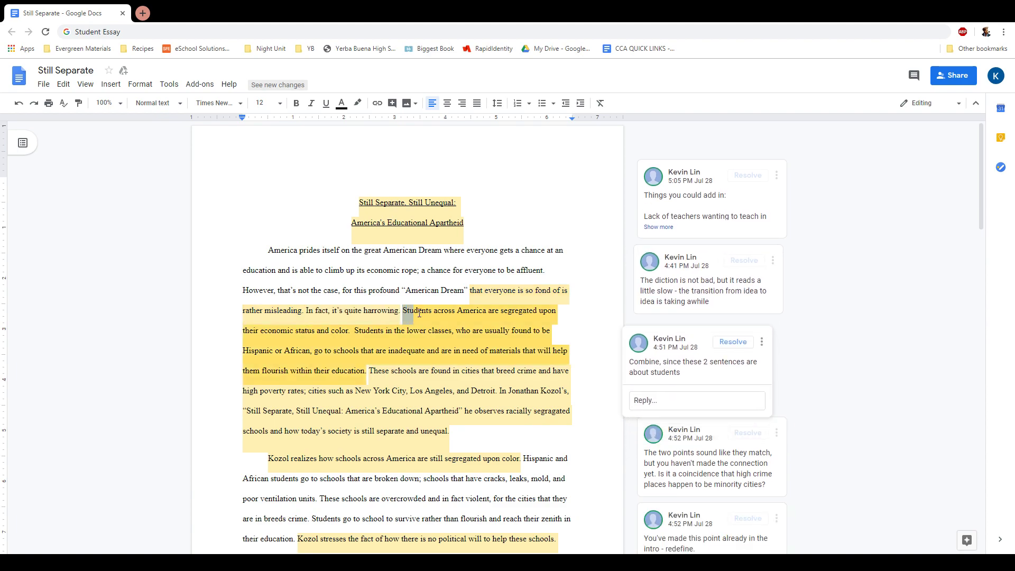
Select the text from 'Students across America' through 'within their education.'.
{"action": "left_click_drag", "start_coordinate": [407, 309], "coordinate": [356, 344]}
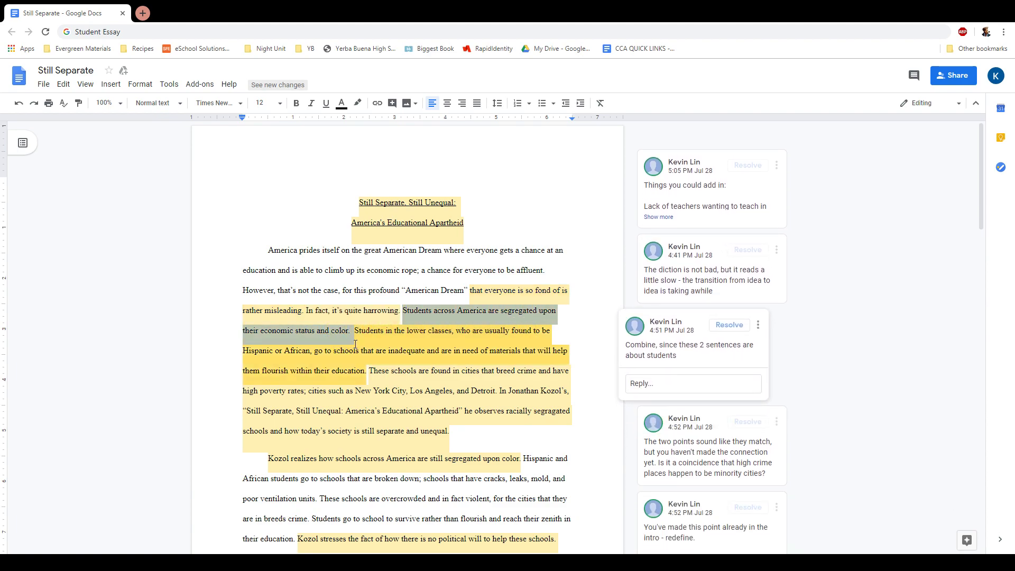
{"action": "mouse_move", "coordinate": [355, 344]}
{"action": "left_mouse_down"}
{"action": "mouse_move", "coordinate": [547, 336]}
{"action": "mouse_move", "coordinate": [313, 358]}
{"action": "left_mouse_up"}
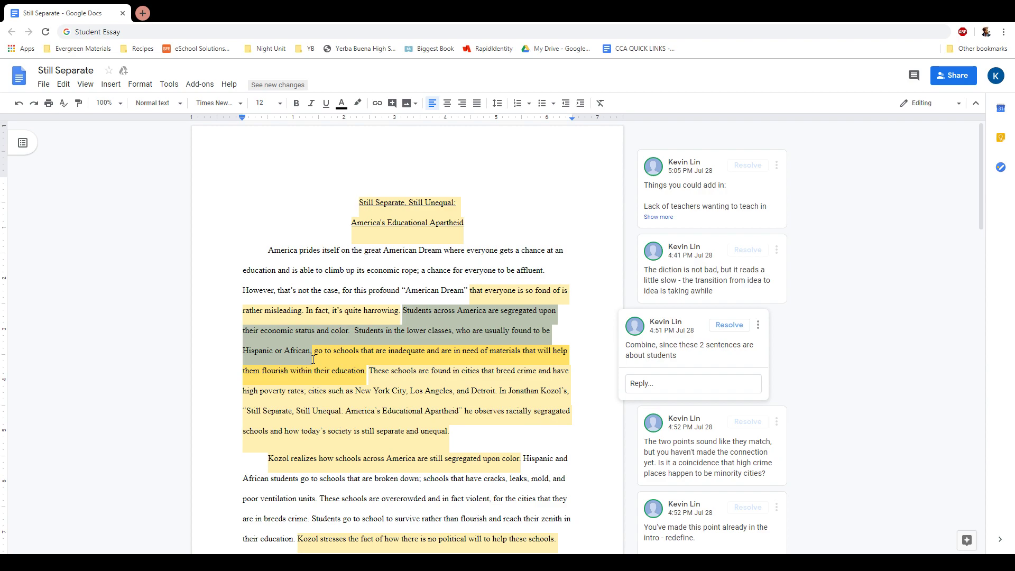
{"action": "mouse_move", "coordinate": [313, 360]}
{"action": "left_mouse_down"}
{"action": "mouse_move", "coordinate": [560, 356]}
{"action": "mouse_move", "coordinate": [367, 382]}
{"action": "left_mouse_up"}
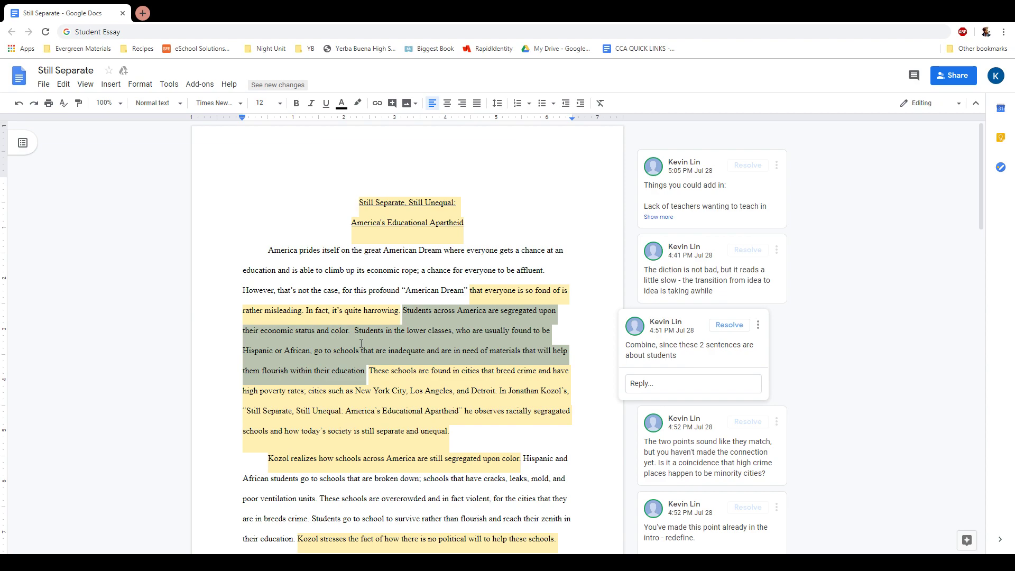
Select the 'These schools are found… Detroit.' sentence, then the 'In Jonathan Kozol's… unequal.' sentence.
{"action": "mouse_move", "coordinate": [368, 371]}
{"action": "left_mouse_down"}
{"action": "mouse_move", "coordinate": [542, 385]}
{"action": "mouse_move", "coordinate": [286, 400]}
{"action": "left_mouse_up"}
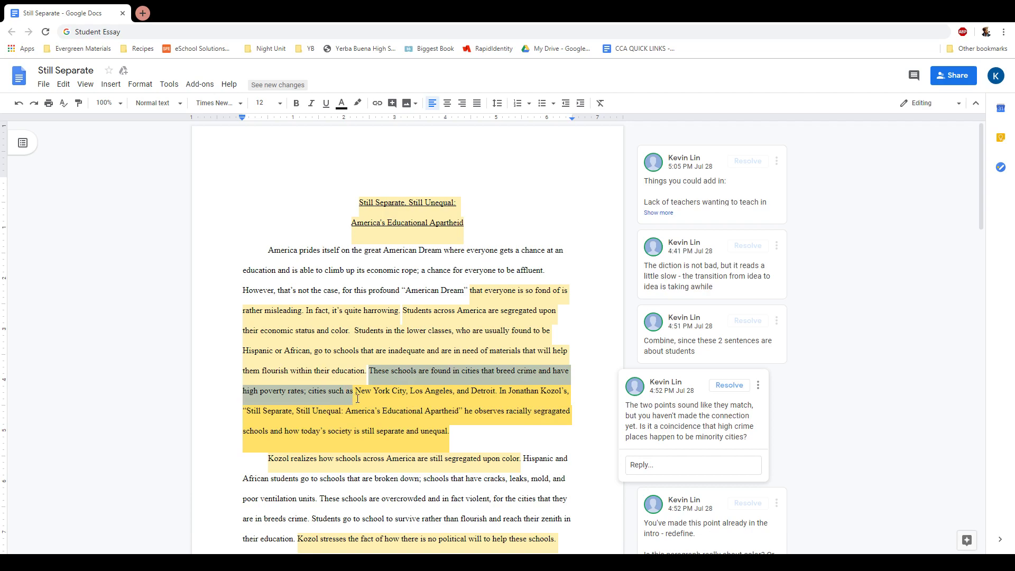
{"action": "left_click_drag", "start_coordinate": [287, 400], "coordinate": [499, 402]}
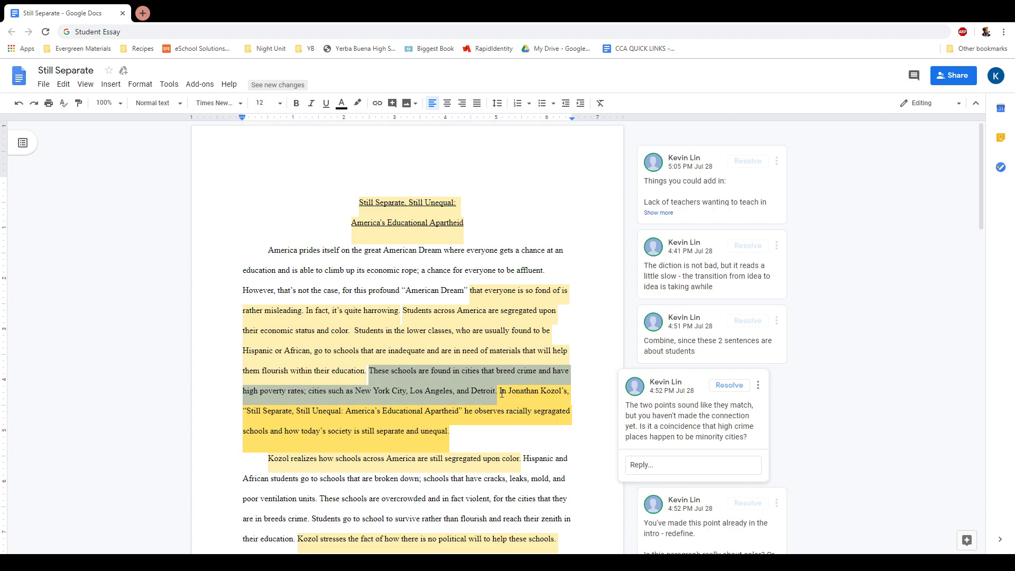
{"action": "left_click_drag", "start_coordinate": [500, 391], "coordinate": [532, 432]}
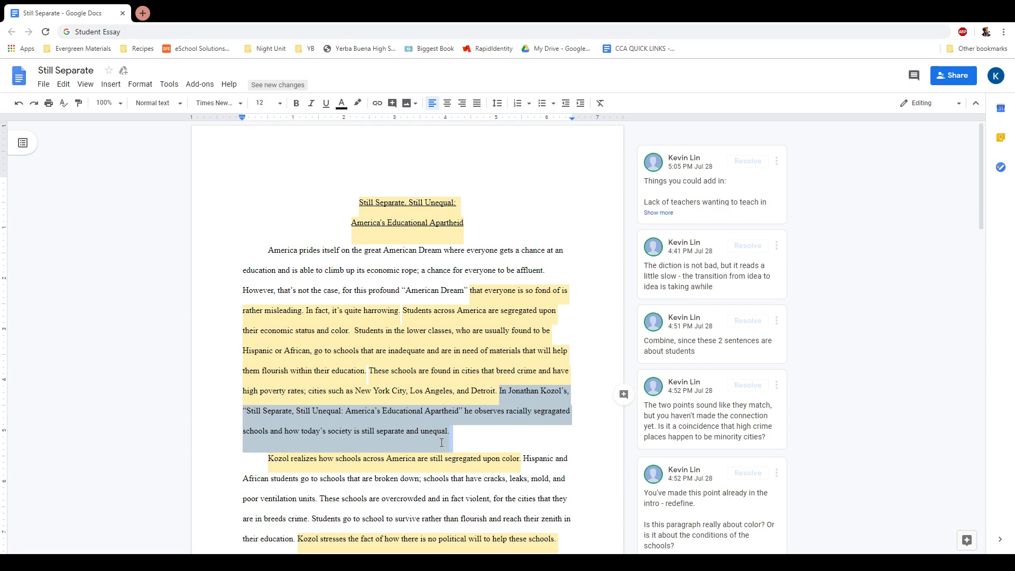
Select 'still separate and unequal', then the title 'Still Separate, Still Unequal', then 'today's society'.
{"action": "left_click", "coordinate": [444, 441]}
{"action": "left_click", "coordinate": [362, 431]}
{"action": "left_click_drag", "start_coordinate": [363, 431], "coordinate": [458, 443]}
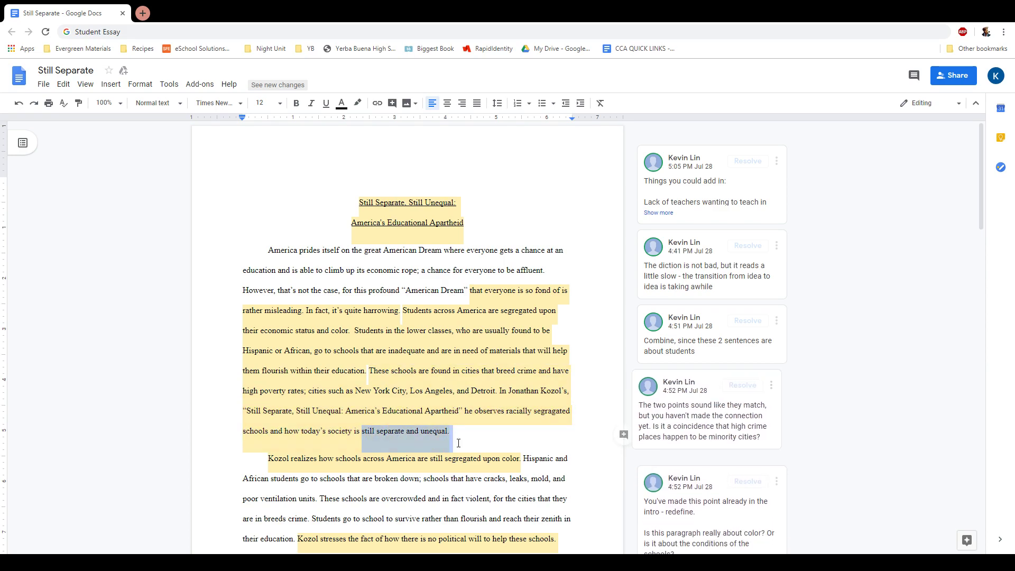
{"action": "left_click_drag", "start_coordinate": [244, 414], "coordinate": [342, 416]}
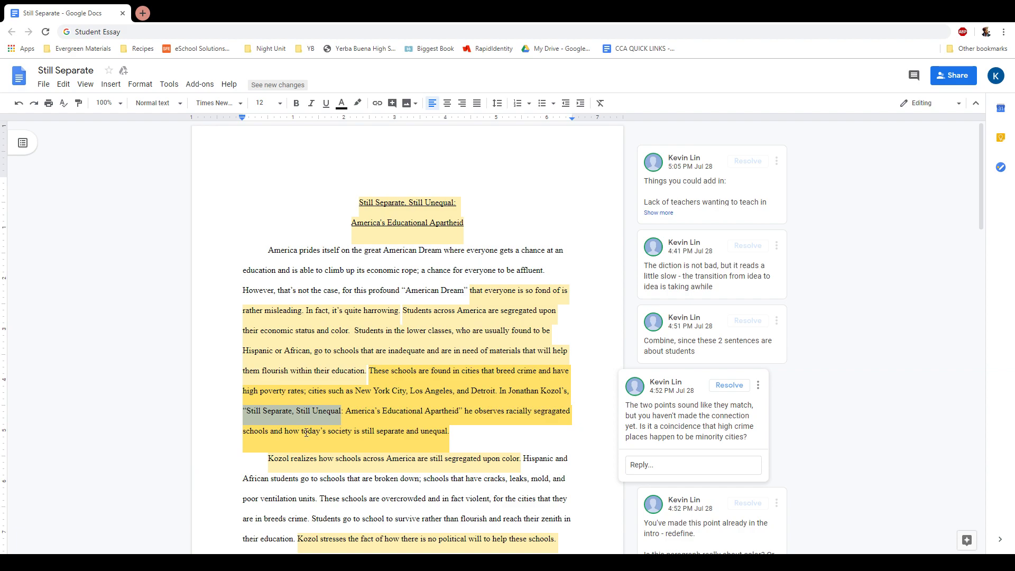
{"action": "left_click_drag", "start_coordinate": [300, 432], "coordinate": [351, 431]}
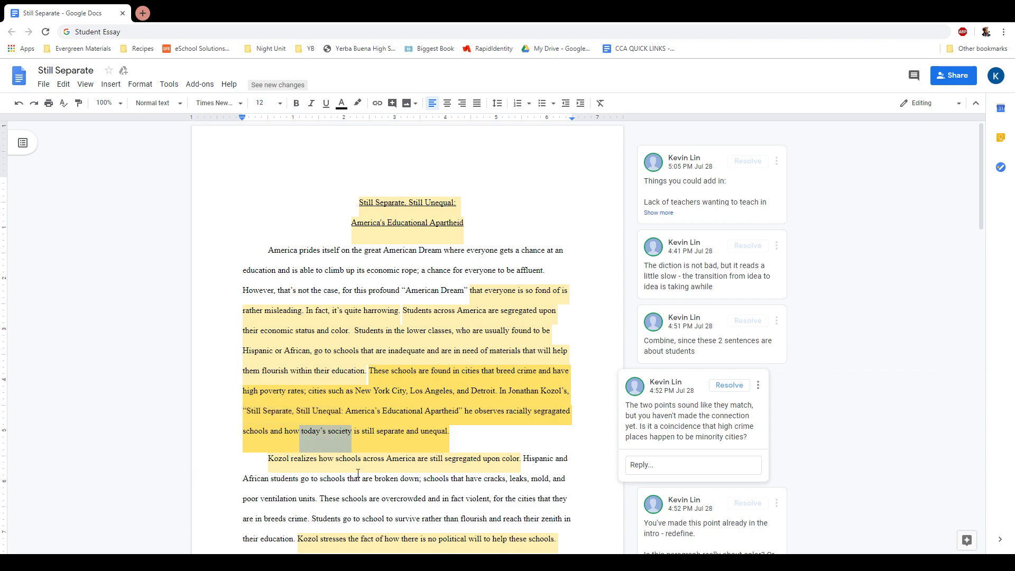